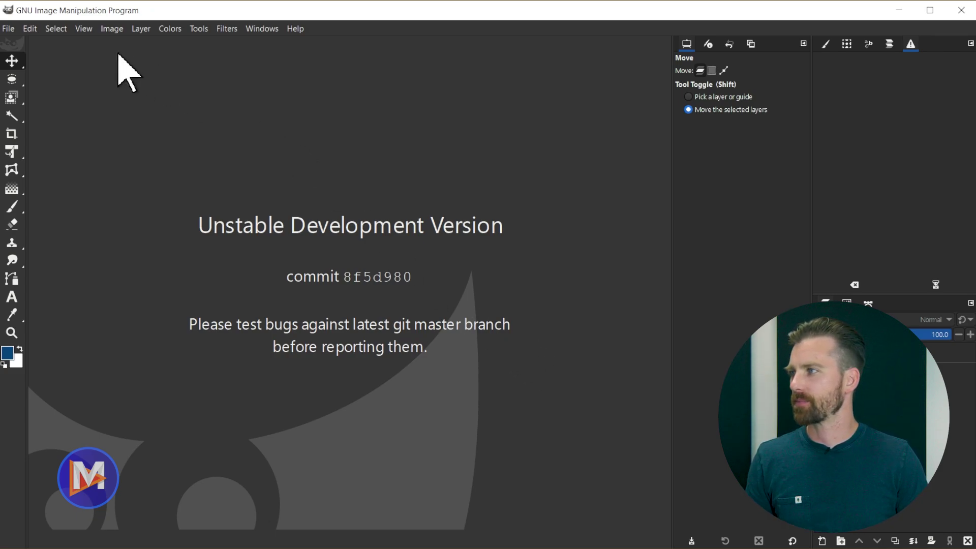
# Reopen the recent Lawson Unsplash JPG and move its colour profile prompt to the centre.
pyautogui.click(9, 29)
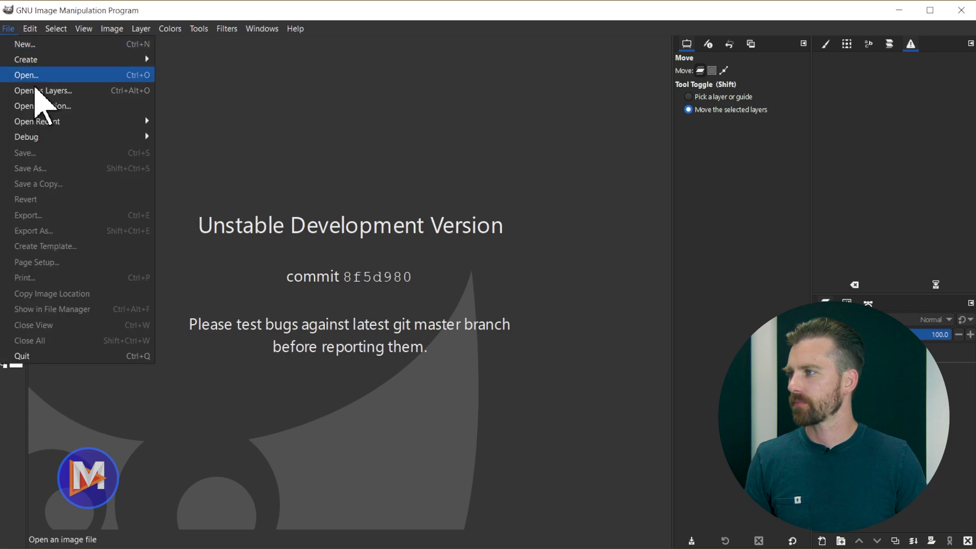
pyautogui.moveTo(47, 124)
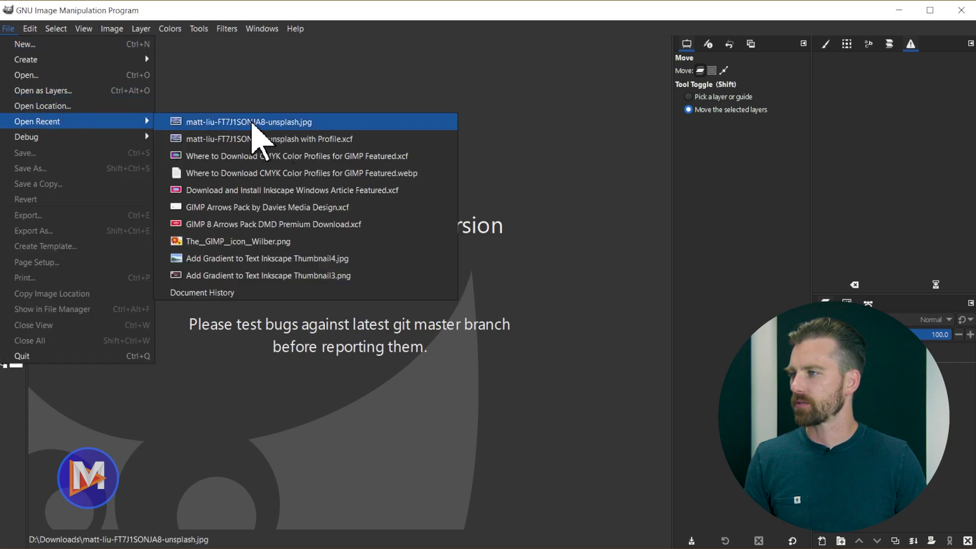
pyautogui.click(260, 123)
pyautogui.moveTo(158, 24); pyautogui.dragTo(333, 77)
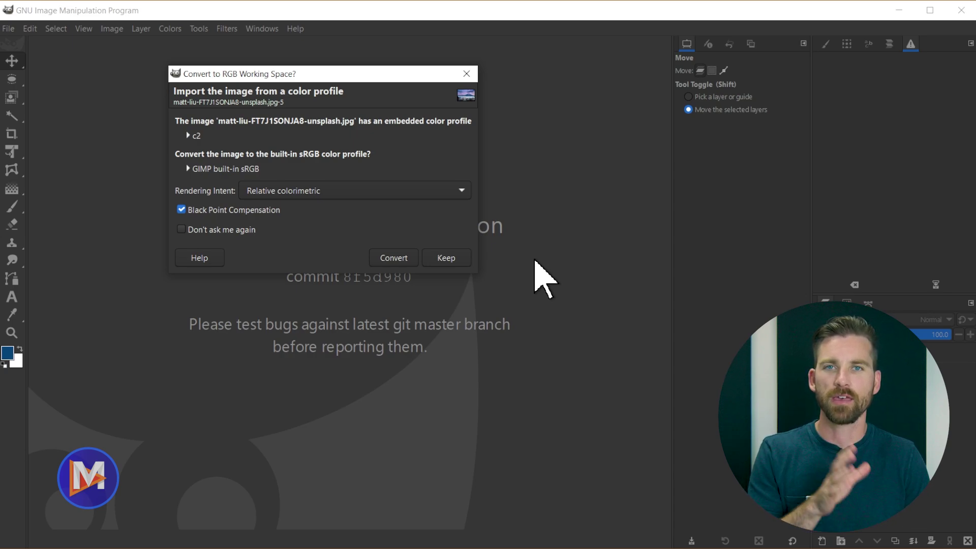
# Convert the photo to GIMP built-in sRGB, then browse the View and Image menus toward Softproof Profile.
pyautogui.click(397, 259)
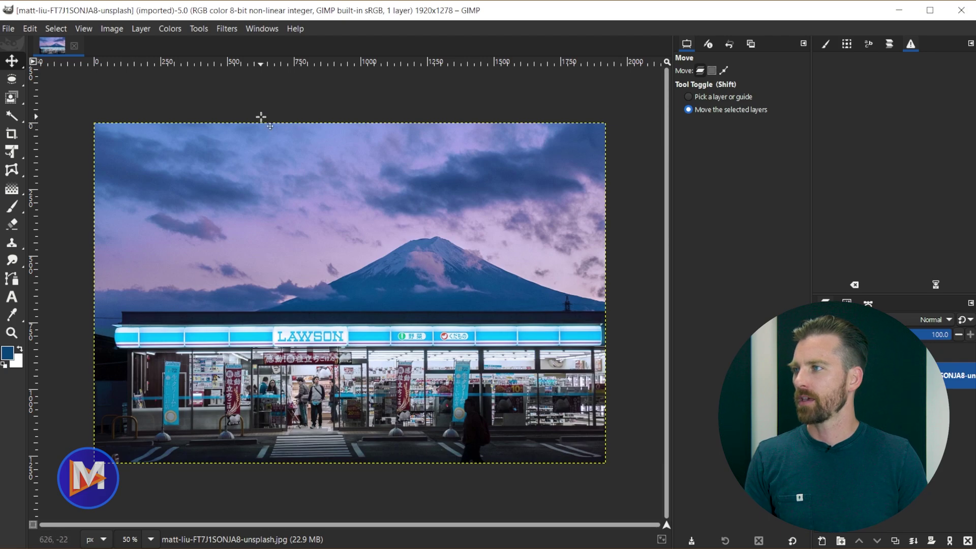
pyautogui.click(83, 29)
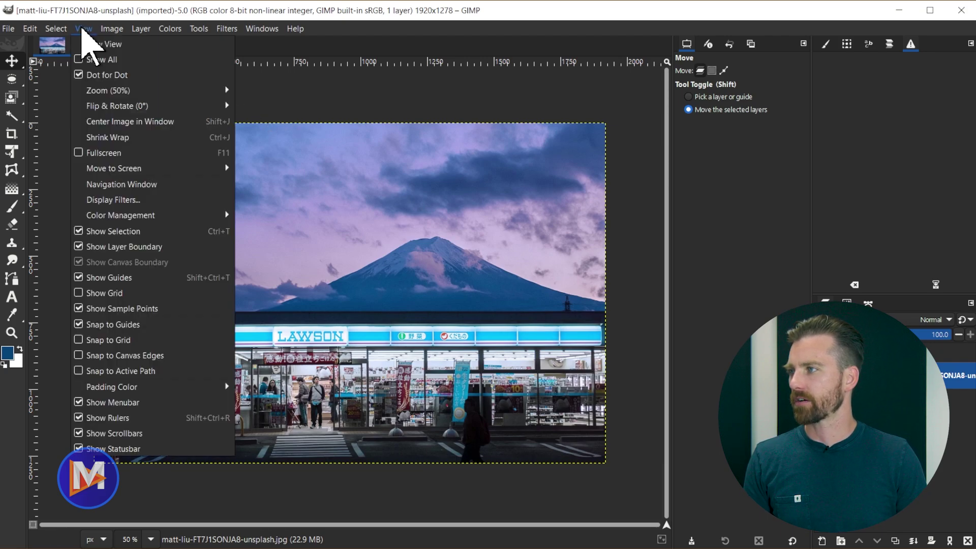
pyautogui.moveTo(133, 219)
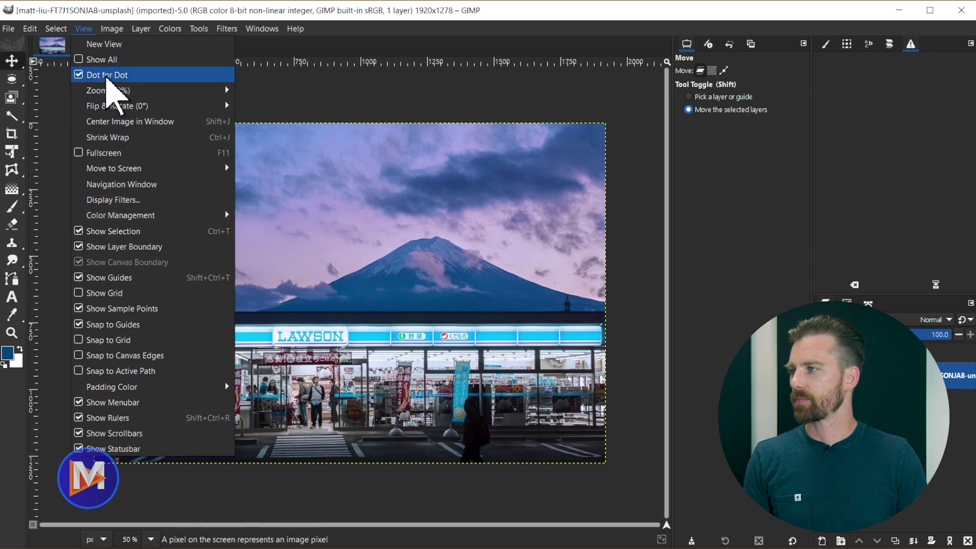
pyautogui.moveTo(119, 30)
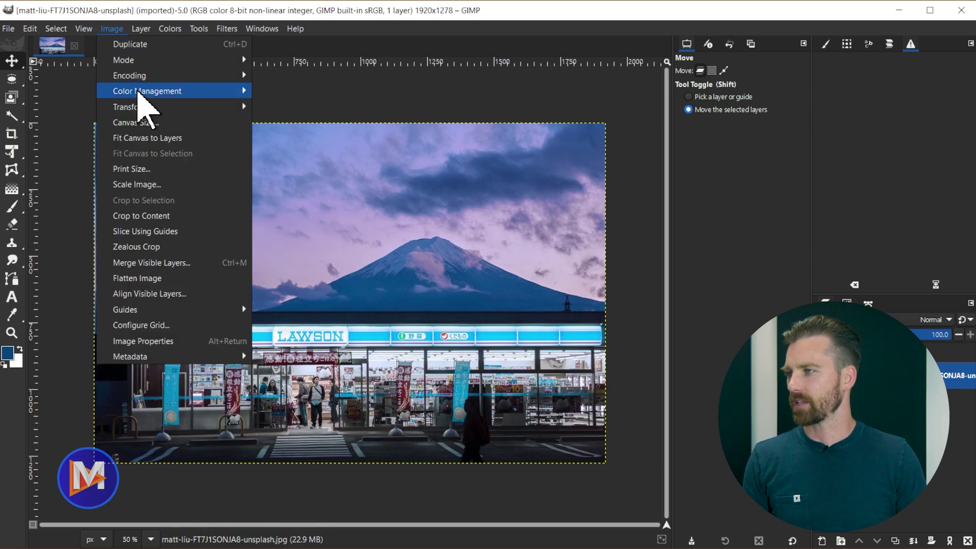
pyautogui.moveTo(137, 92)
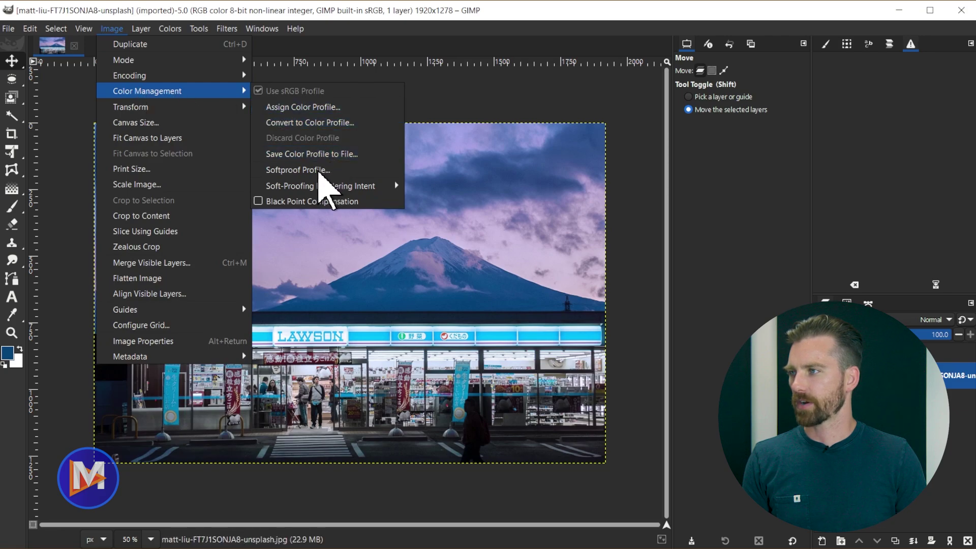
# Load WebCoatedFOGRA28.icc from disk, then pick U.S. Web Coated (SWOP) v2 as the new soft-proof profile.
pyautogui.click(303, 171)
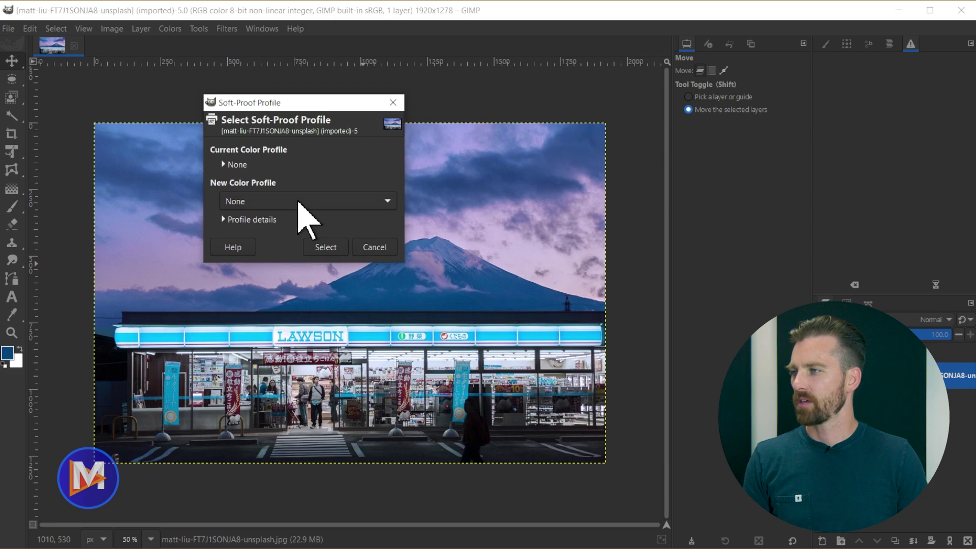
pyautogui.click(296, 201)
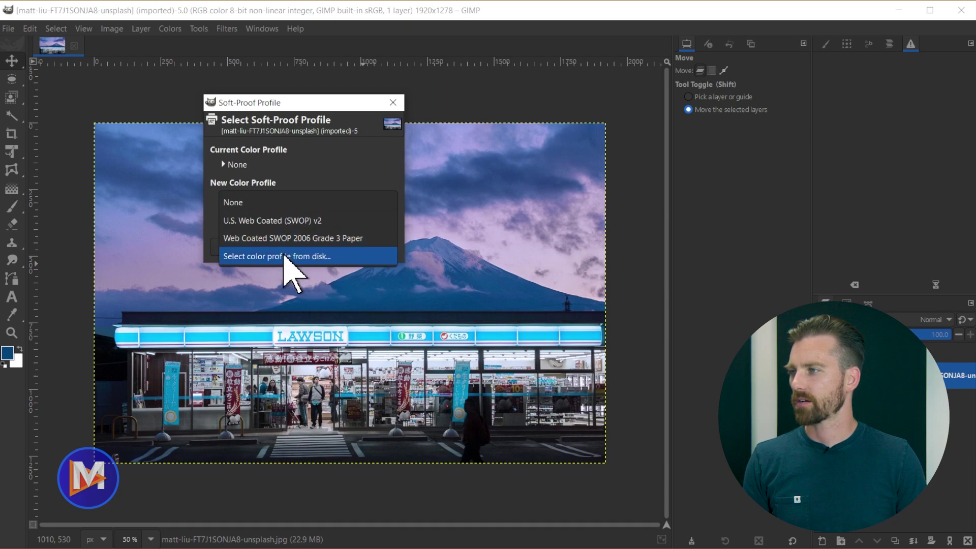
pyautogui.click(257, 259)
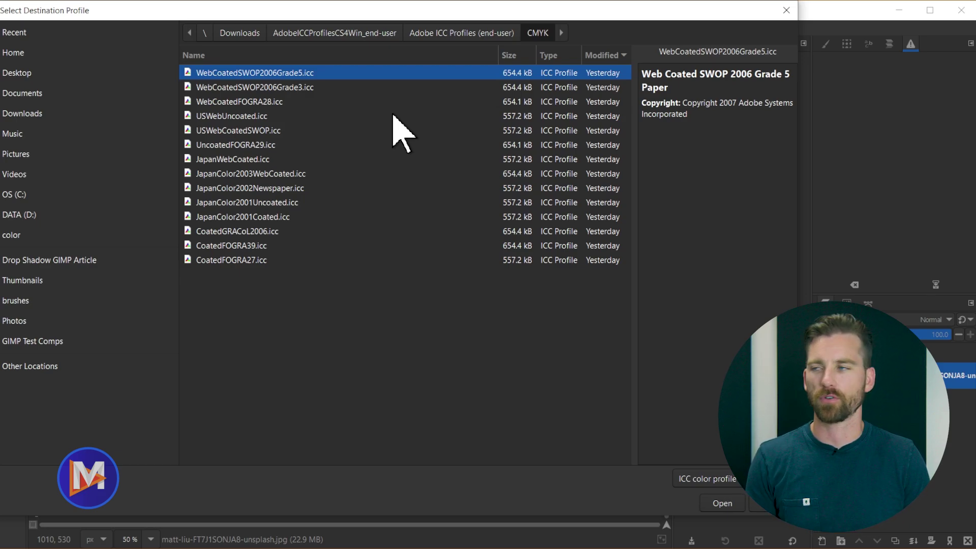
pyautogui.click(246, 103)
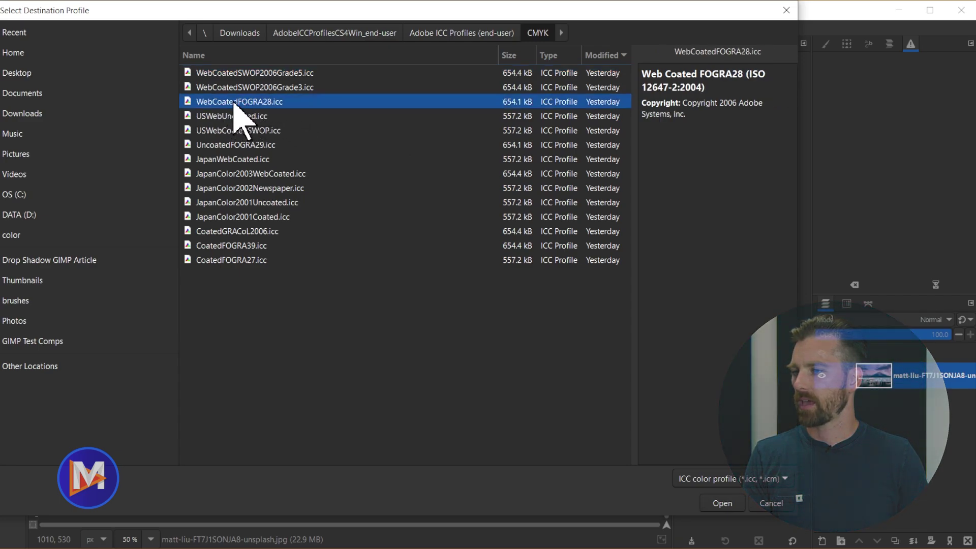
pyautogui.click(722, 504)
pyautogui.click(356, 202)
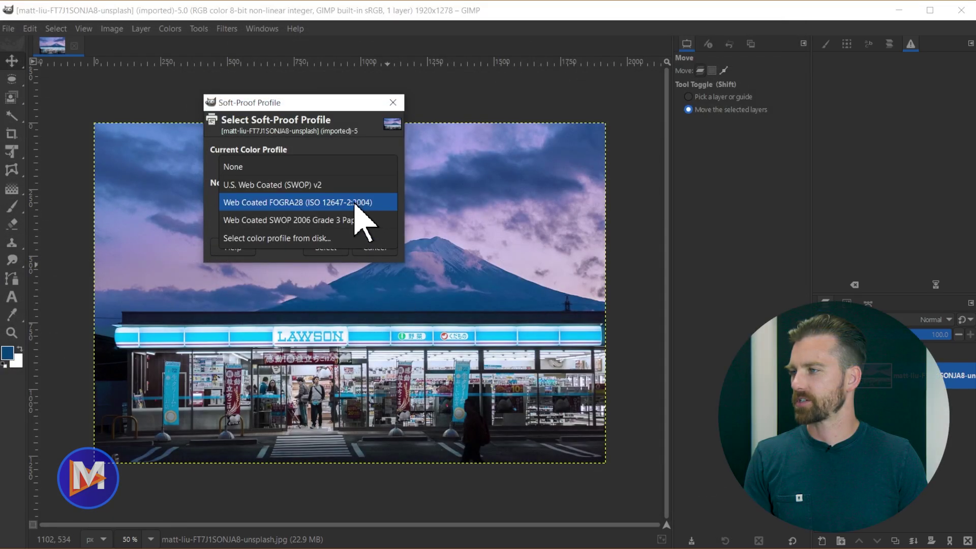
pyautogui.click(289, 185)
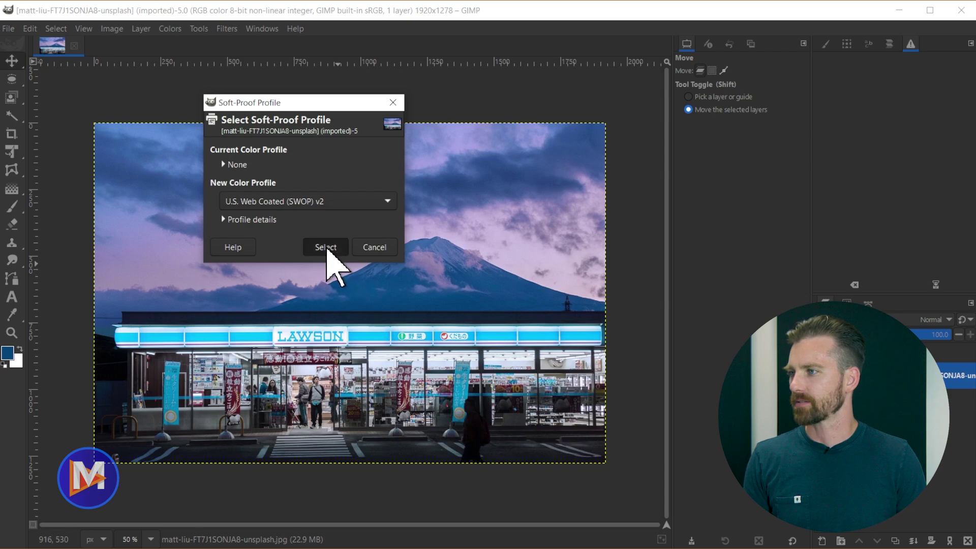
# Apply SWOP v2 as the photo's soft-proof profile and toggle the soft-proofed view.
pyautogui.click(327, 248)
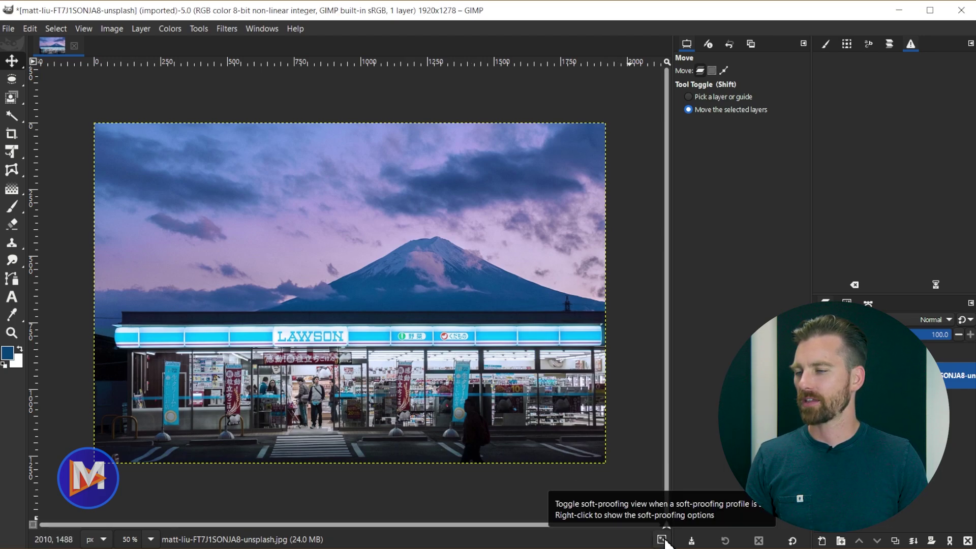
pyautogui.click(662, 539)
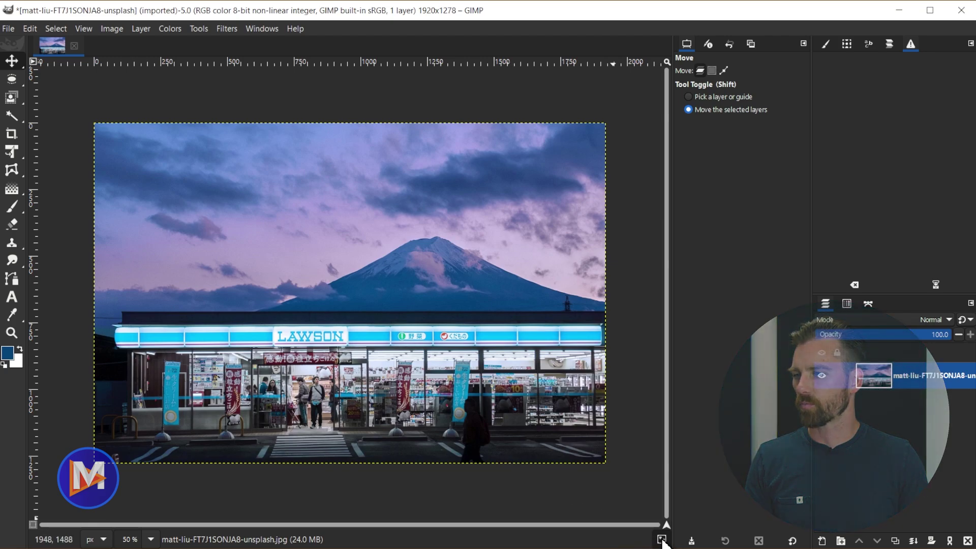
# Turn on Proof Colors with U.S. Web Coated (SWOP) v2 as the proofing profile.
pyautogui.click(661, 540)
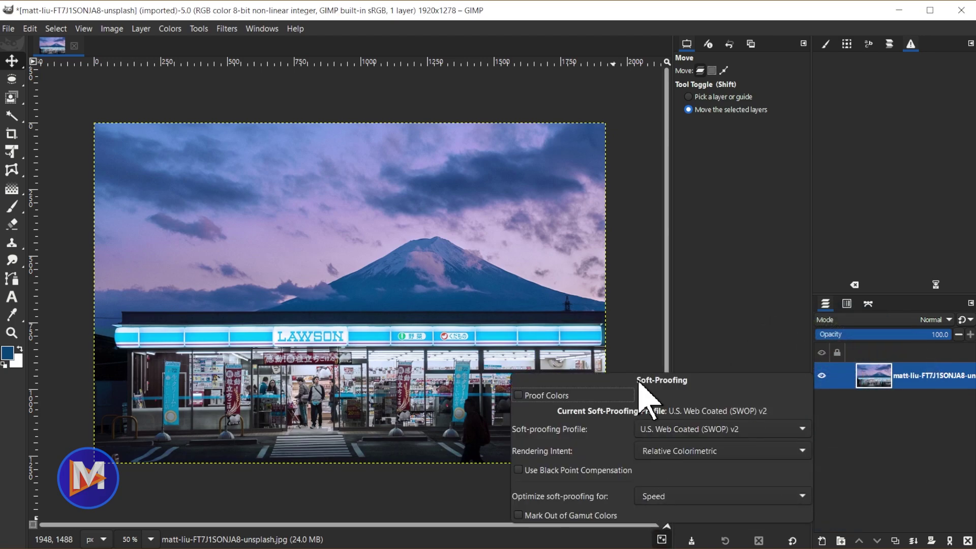
pyautogui.click(545, 399)
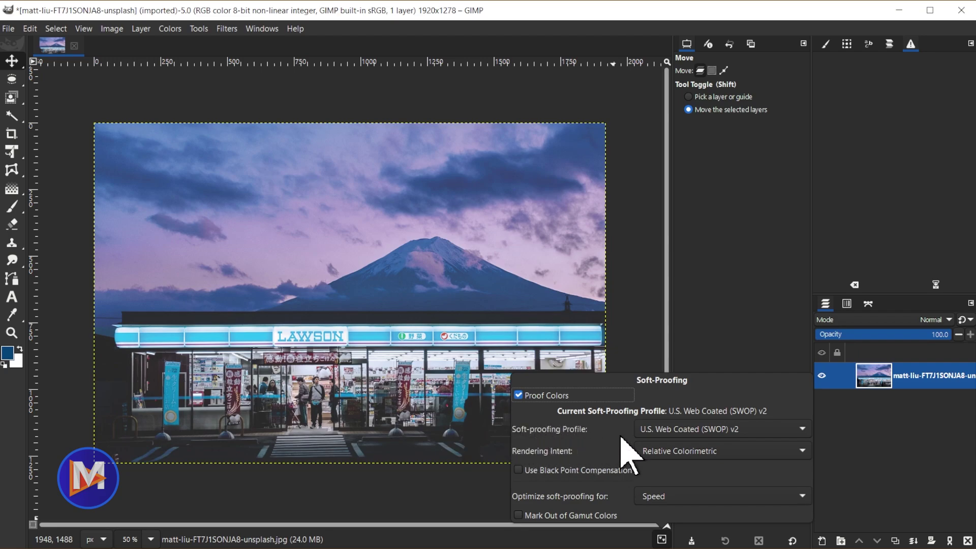
pyautogui.click(732, 430)
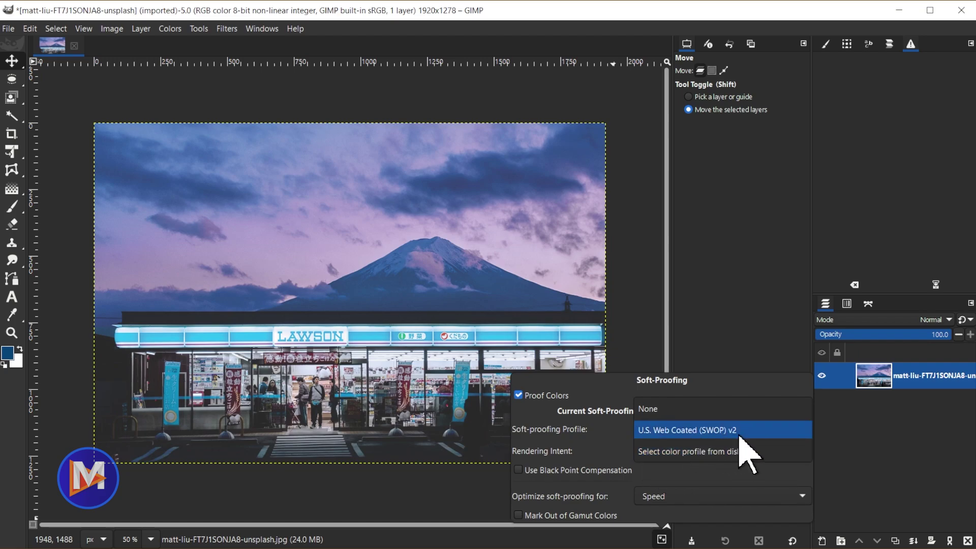
pyautogui.click(705, 434)
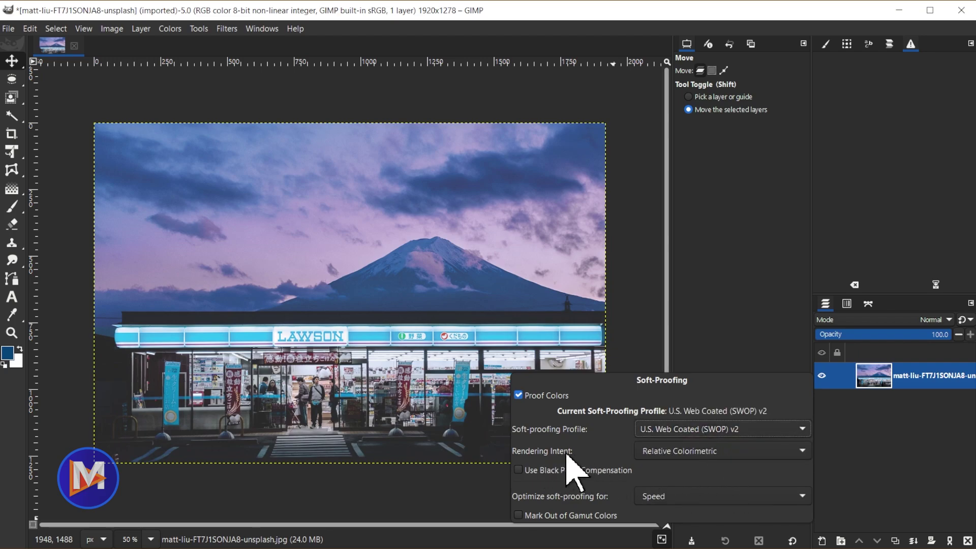
# Preview the Saturation, Absolute Colorimetric and Perceptual rendering intents in turn.
pyautogui.click(719, 452)
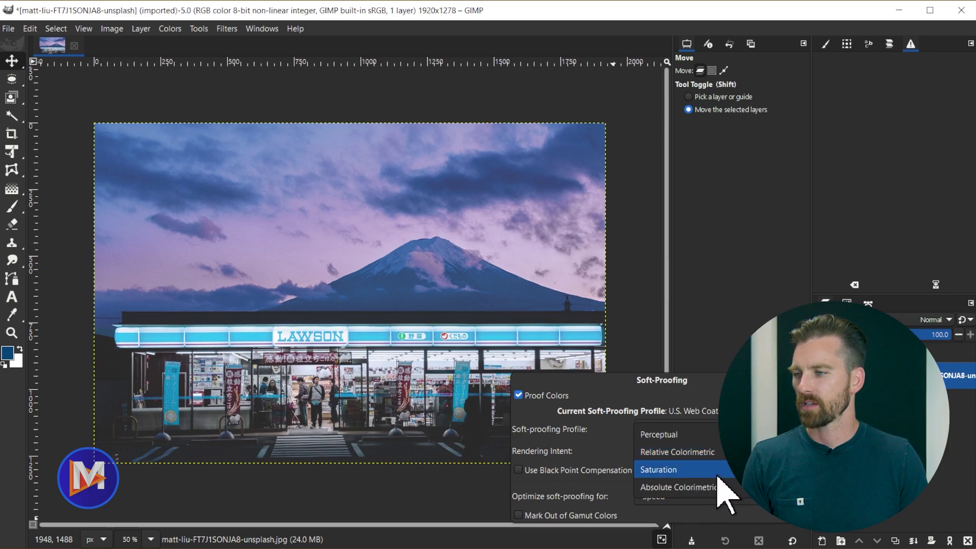
pyautogui.click(658, 472)
pyautogui.click(709, 452)
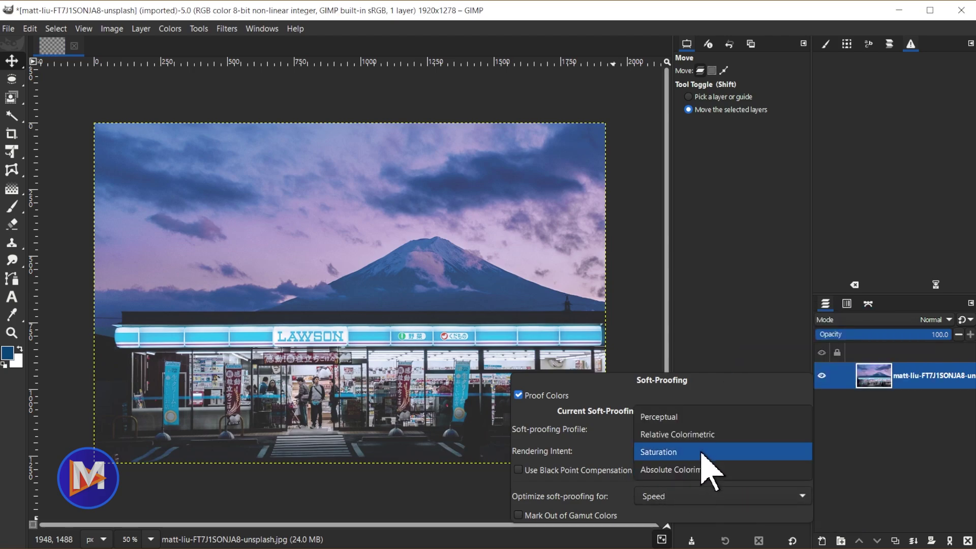
pyautogui.click(714, 472)
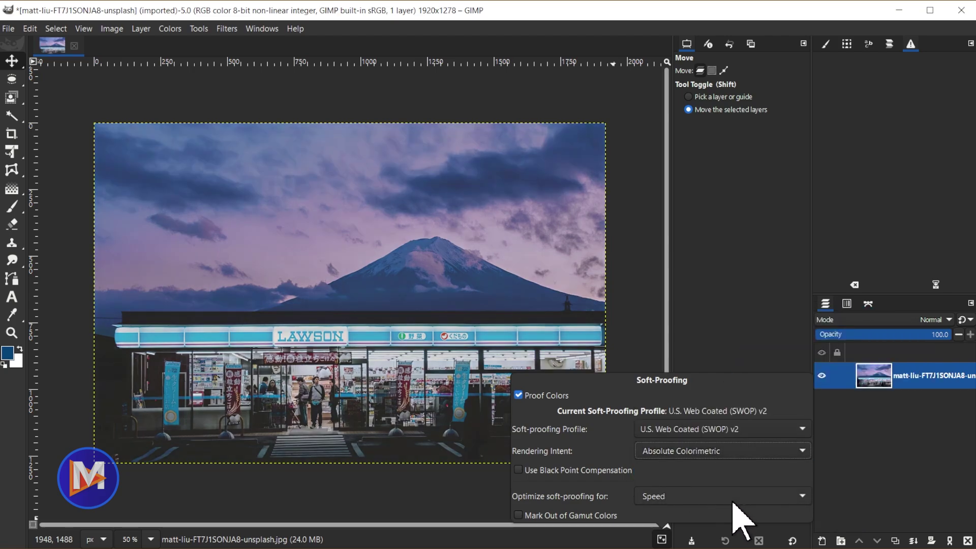
pyautogui.click(709, 451)
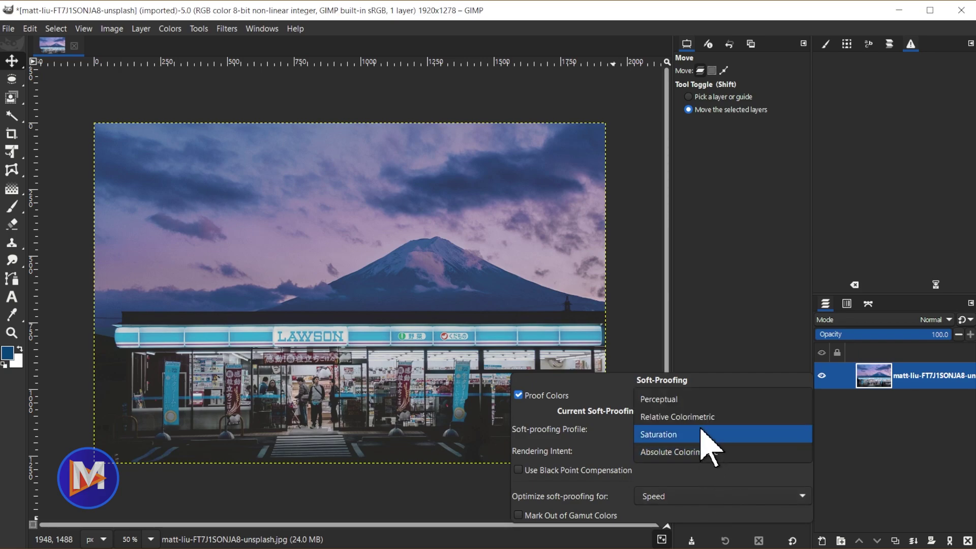
pyautogui.click(696, 399)
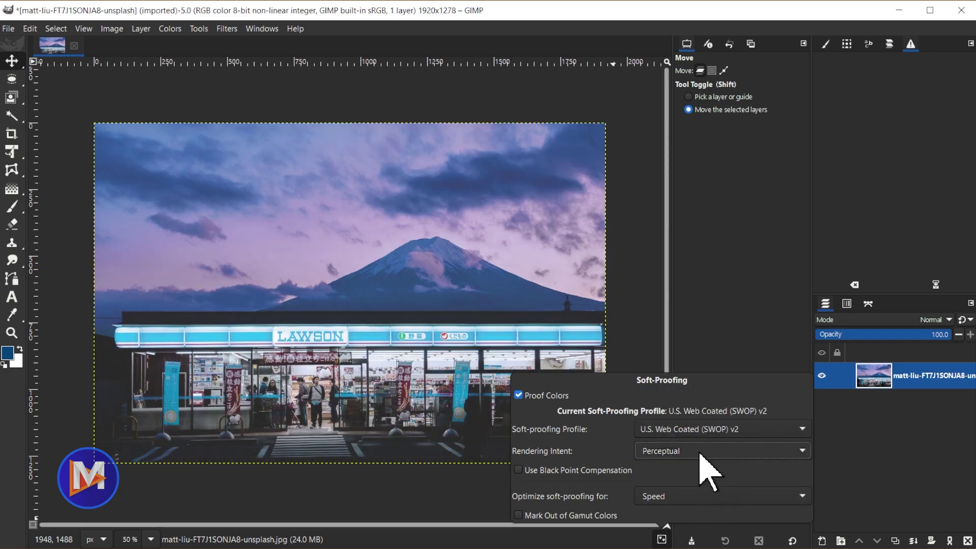
pyautogui.click(701, 453)
# Set Relative Colorimetric intent, enable black point compensation, and keep optimisation at Speed.
pyautogui.click(709, 470)
pyautogui.click(518, 471)
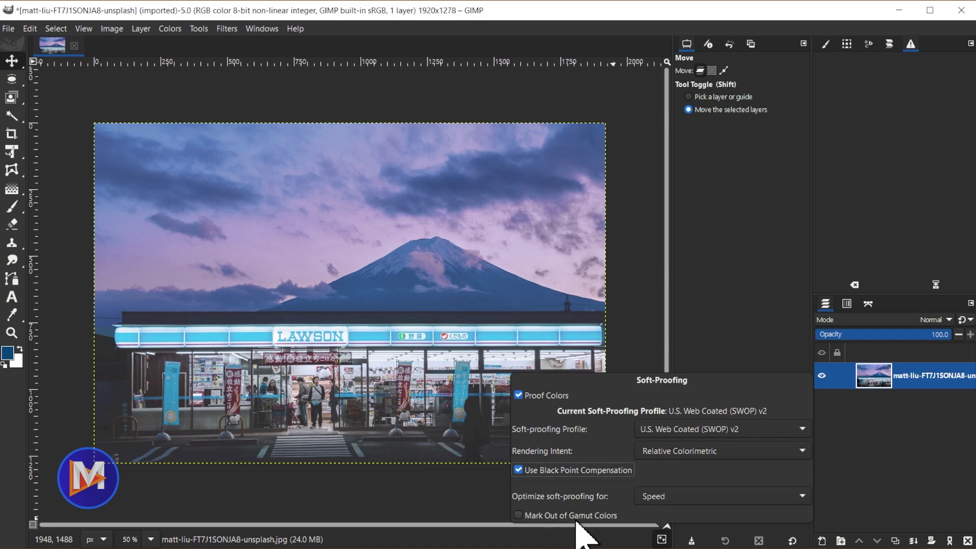
pyautogui.click(679, 498)
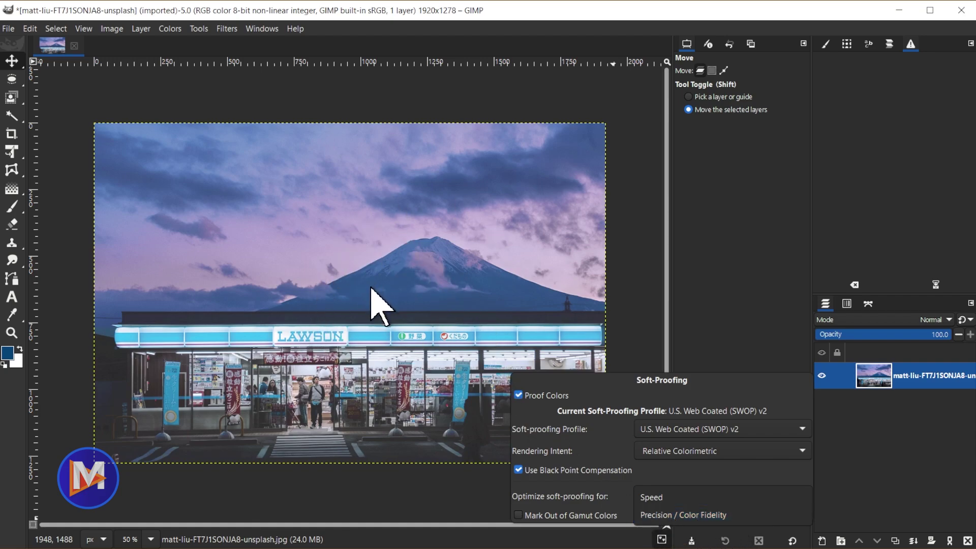
pyautogui.click(664, 497)
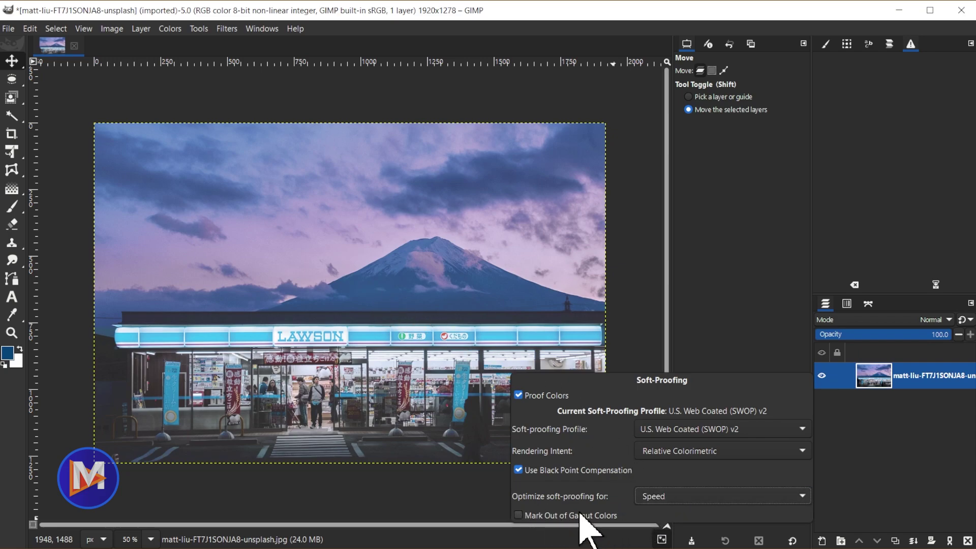
# Try out-of-gamut marking, turn it back off, and close the soft-proofing options.
pyautogui.click(518, 515)
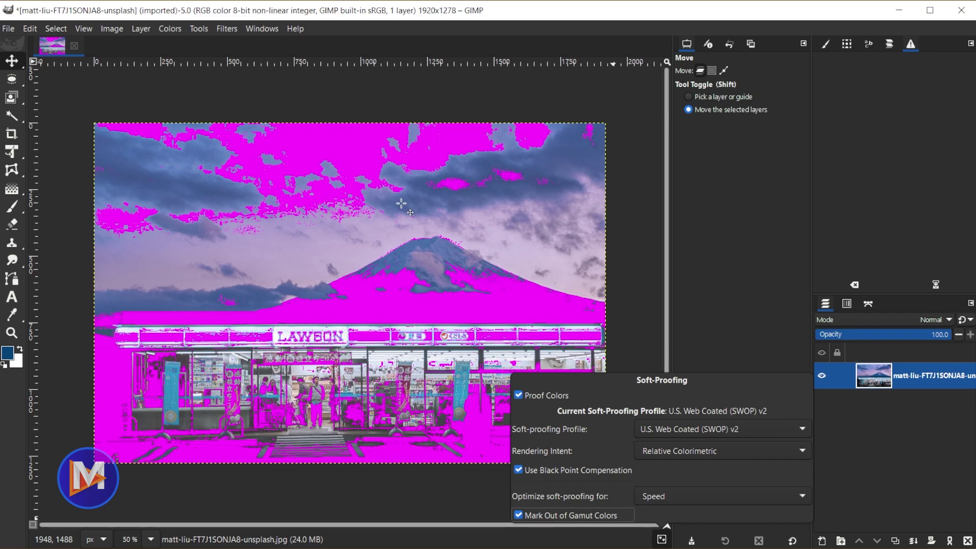
pyautogui.click(518, 515)
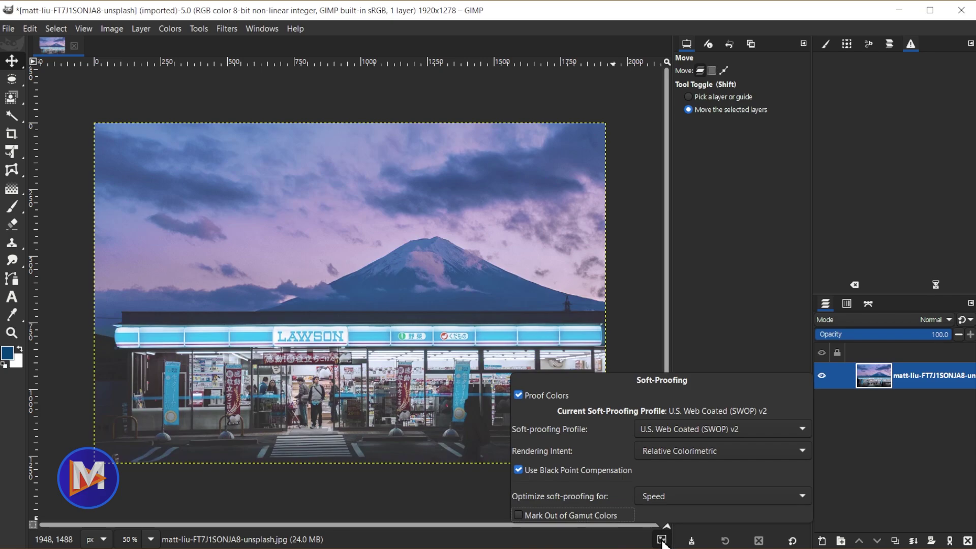
pyautogui.click(661, 540)
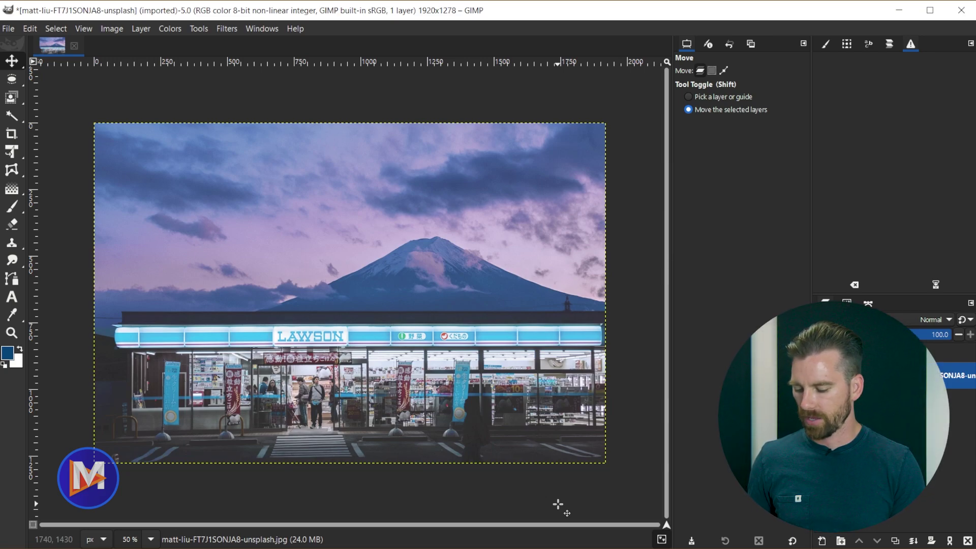
# Create a new 1920×1278 white image with Web Coated FOGRA28 soft-proofing and switch proofing on.
pyautogui.hotkey('ctrl', 'n')
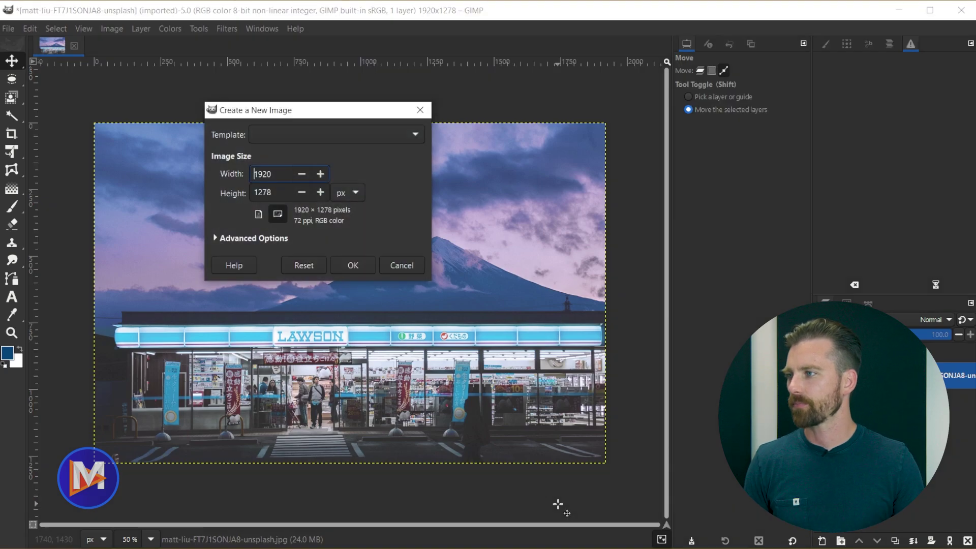
pyautogui.click(238, 238)
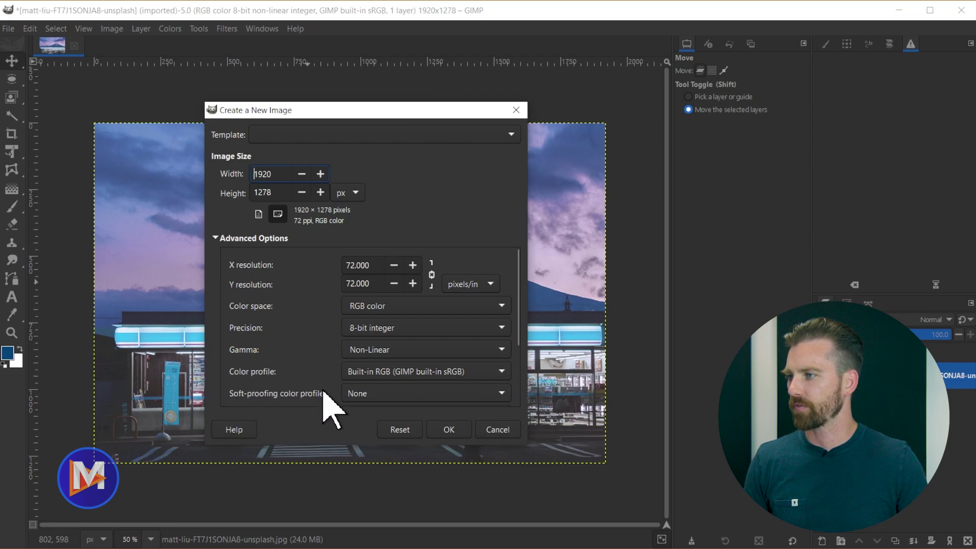
pyautogui.click(384, 396)
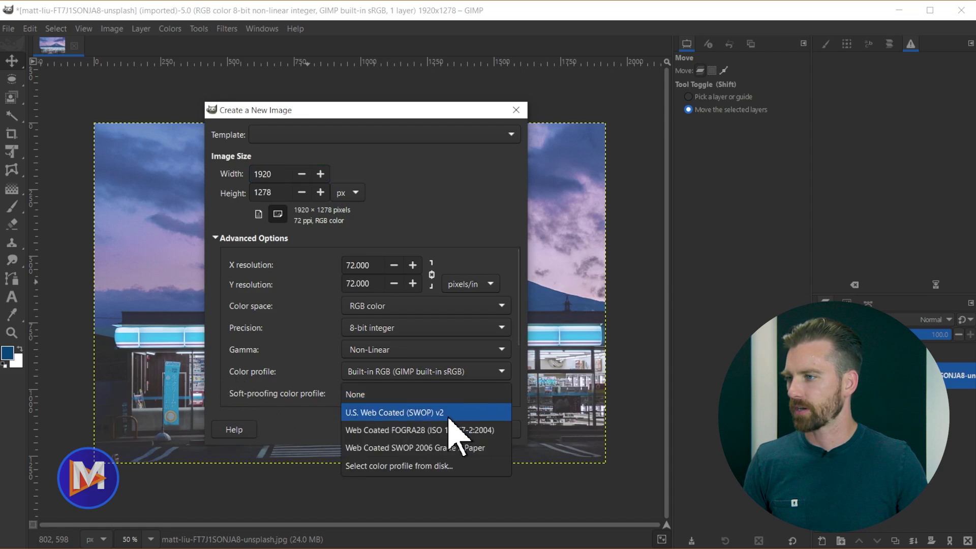
pyautogui.click(431, 431)
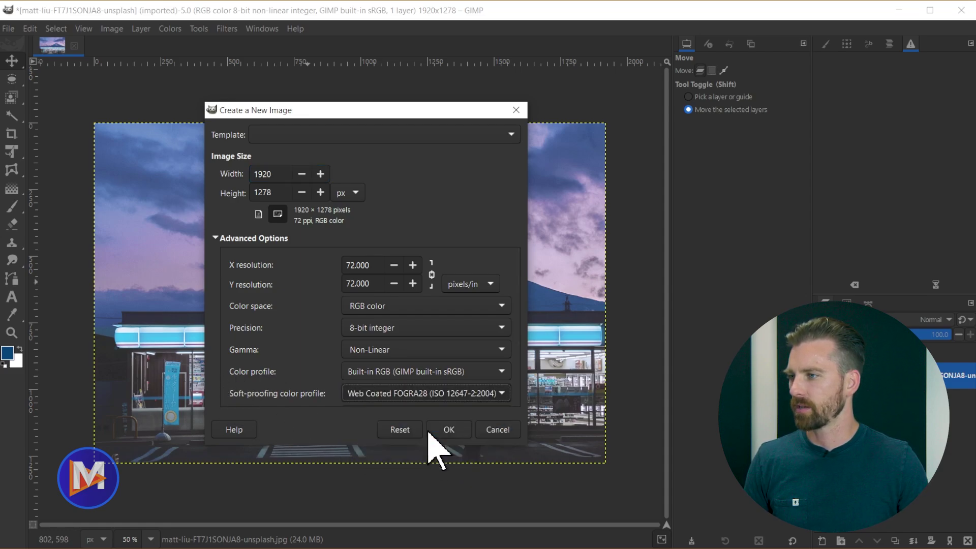
pyautogui.click(462, 431)
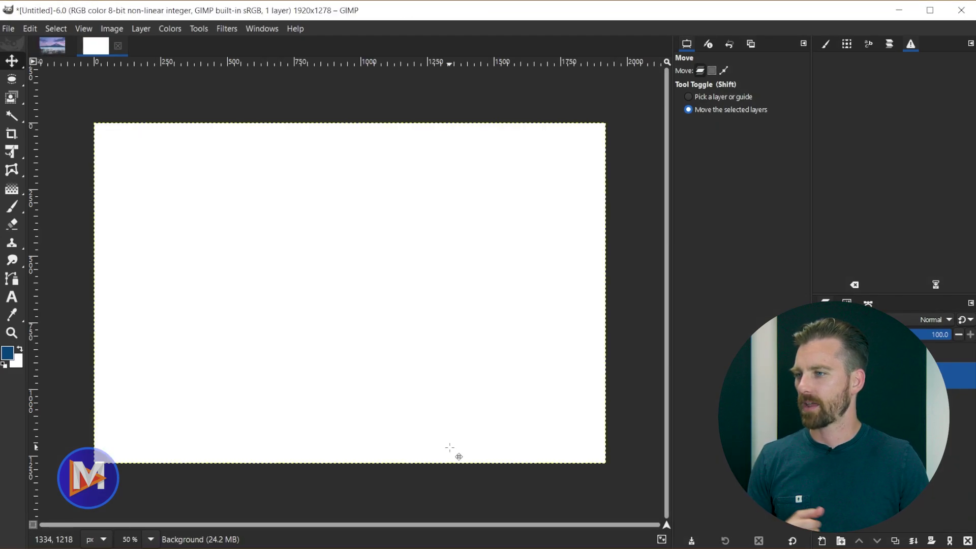
pyautogui.click(662, 541)
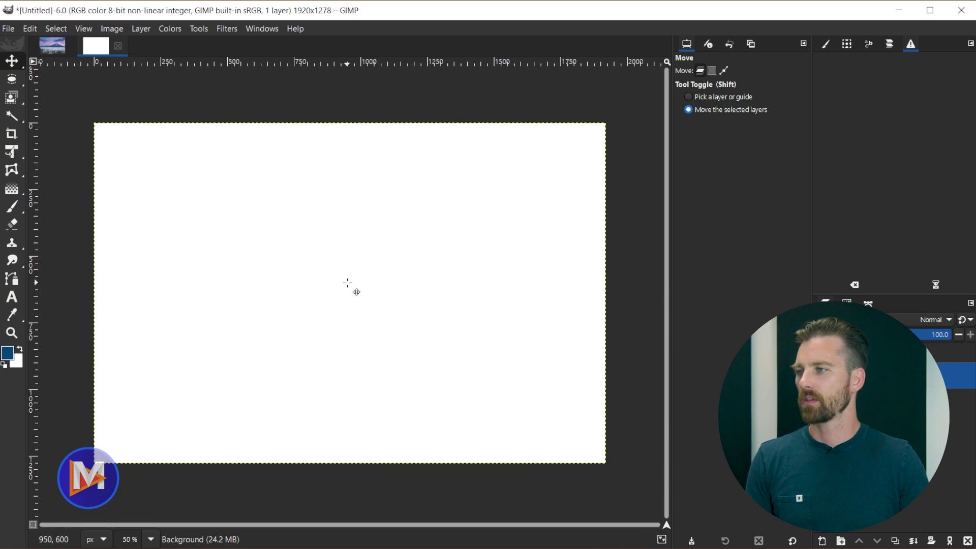
# Switch back to the Lawson photo's image tab.
pyautogui.click(51, 46)
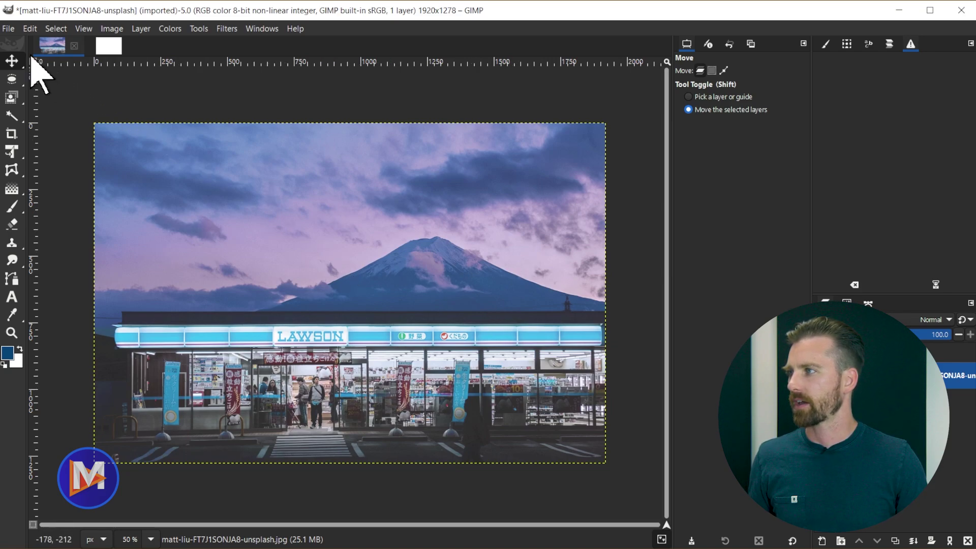
# Export the photo as 'matt-liu-FT7J1SONJA8-unsplash with soft proofing profile.jpg'.
pyautogui.click(8, 30)
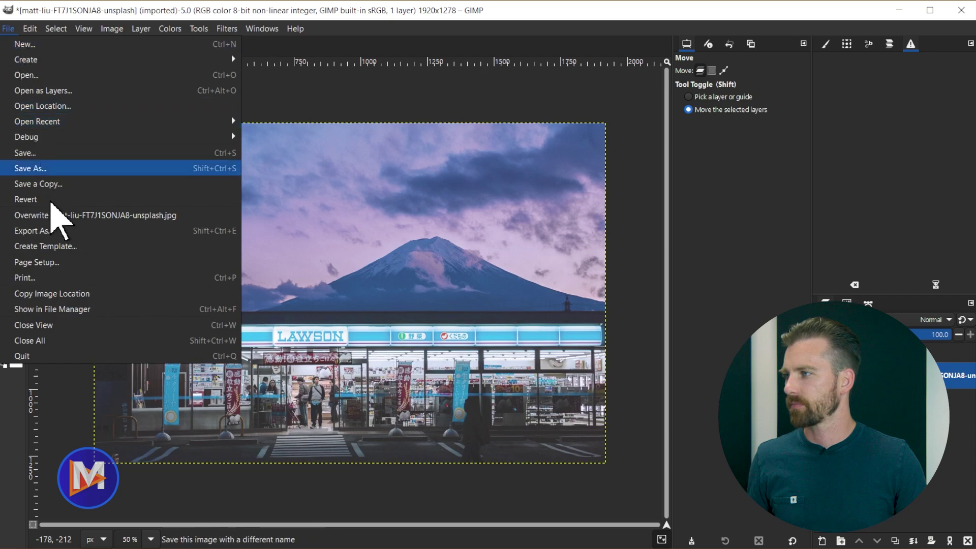
pyautogui.click(42, 231)
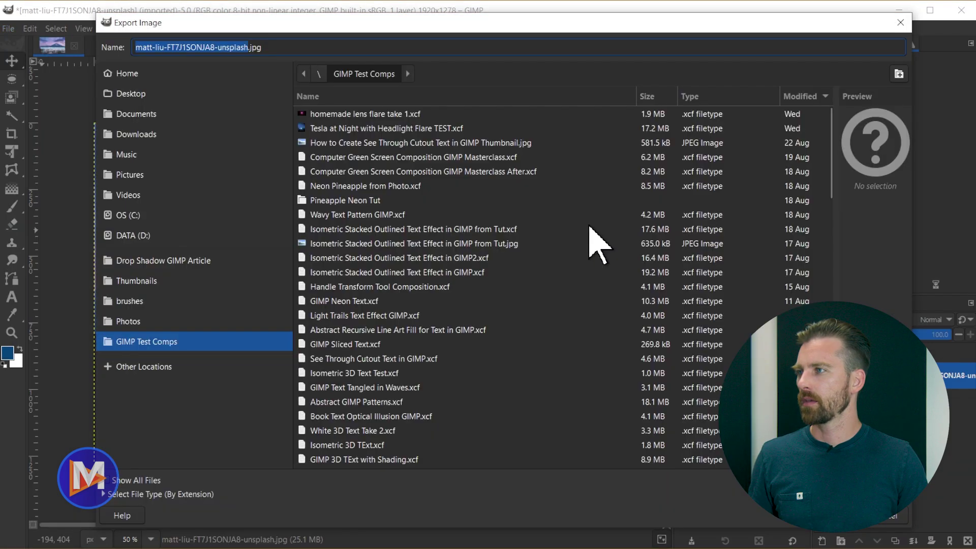
pyautogui.click(248, 47)
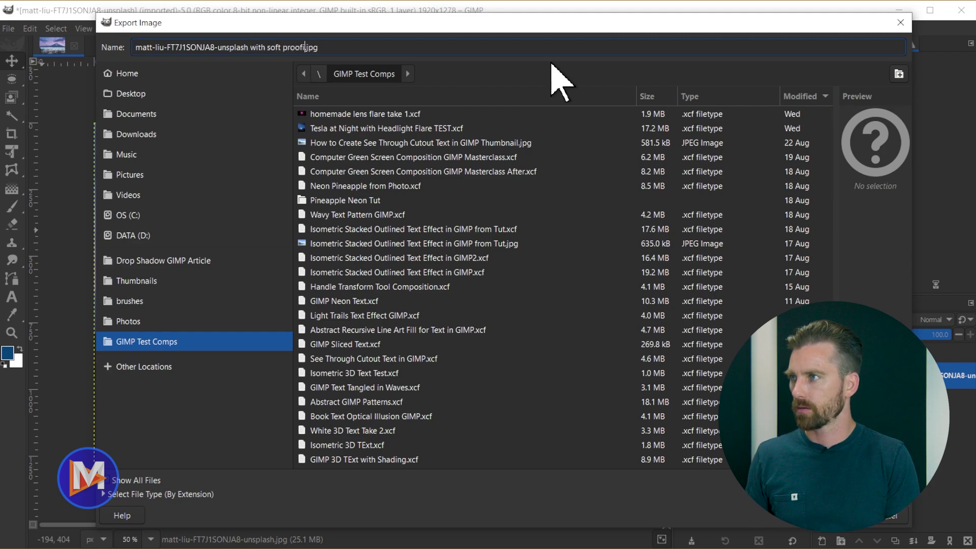
pyautogui.write('with soft proofing profile')
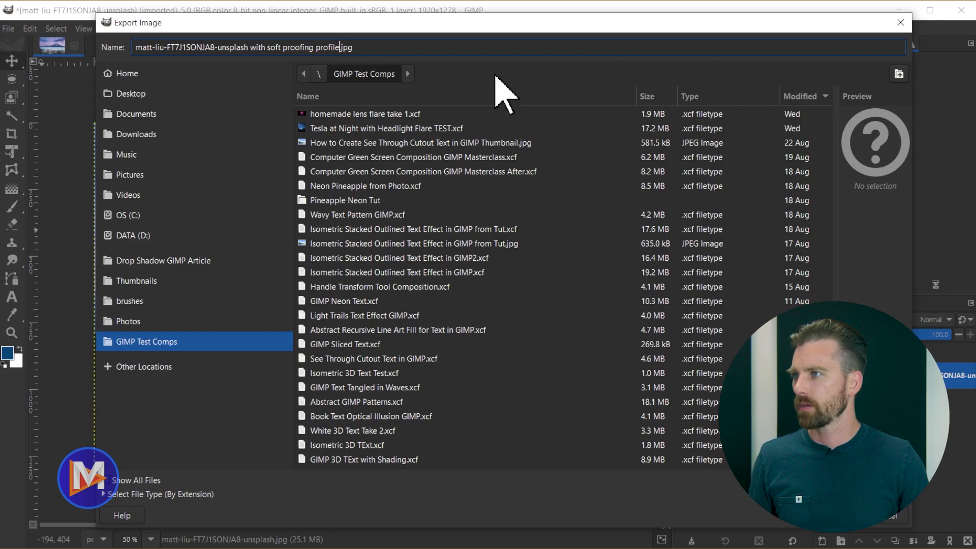
pyautogui.click(371, 46)
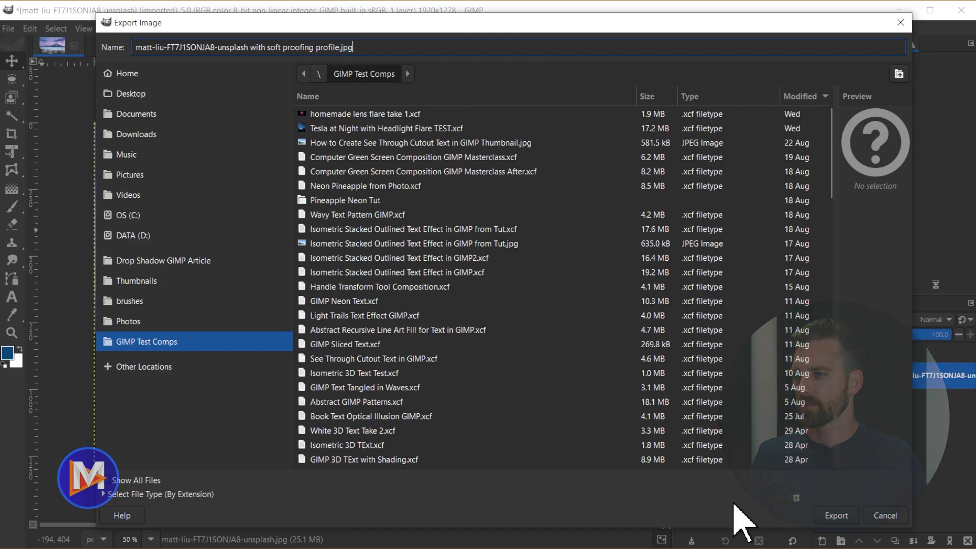
pyautogui.click(836, 516)
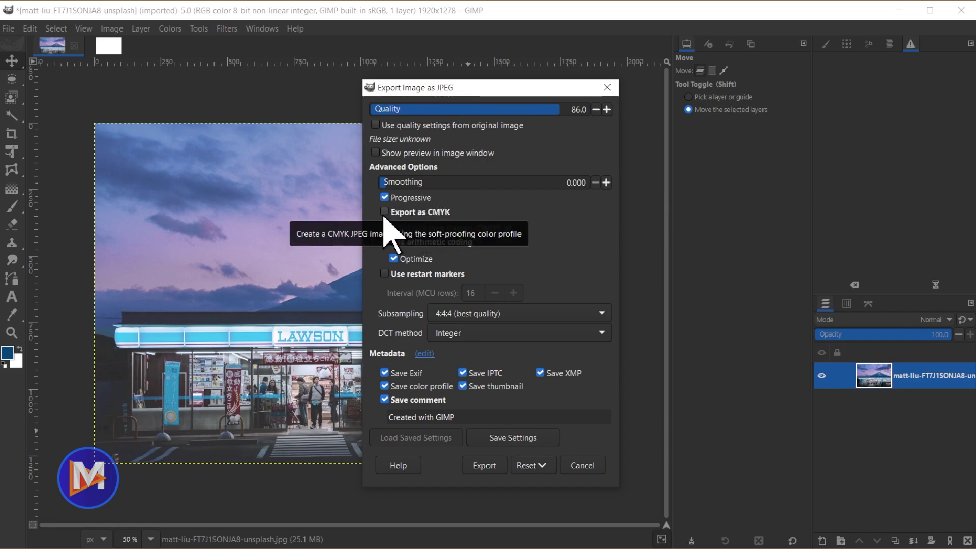
# Enable Export as CMYK using the U.S. Web Coated (SWOP) v2 profile in the JPEG options.
pyautogui.click(385, 213)
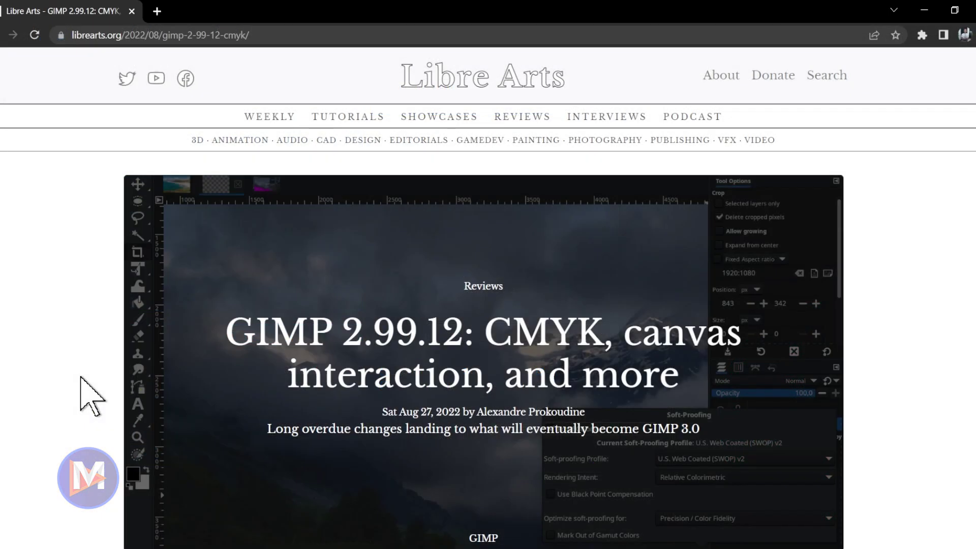
pyautogui.middleClick(81, 396)
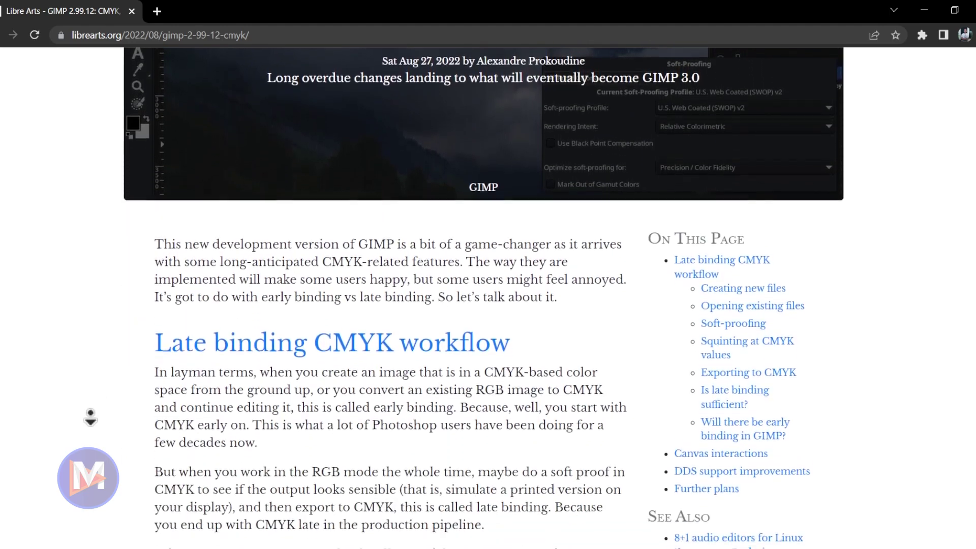
# Autoscroll the Libre Arts GIMP 2.99.12 CMYK article to the Late binding CMYK workflow section.
pyautogui.middleClick(100, 426)
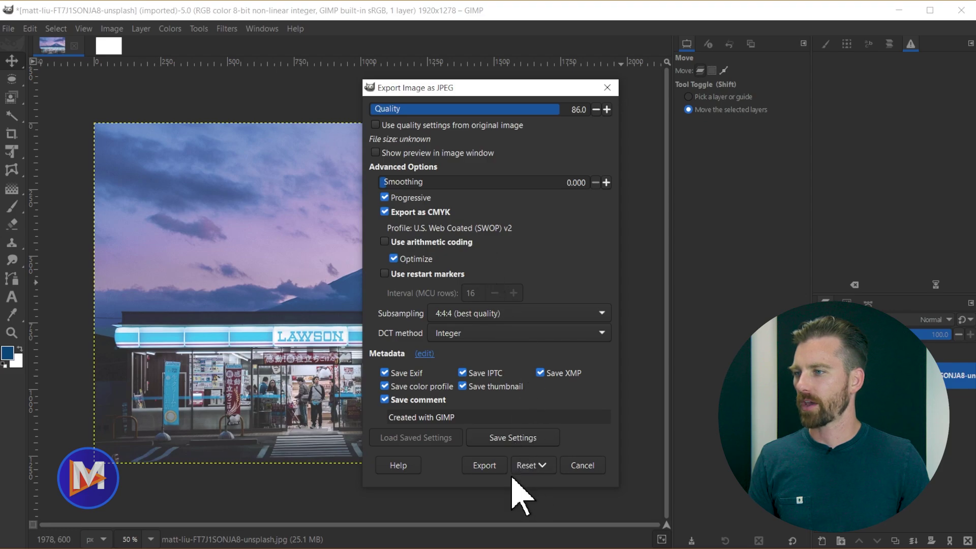
# Export the photo as the CMYK JPEG 'matt-liu-FT7J1SONJA8-unsplash with soft proofing profile.jpg'.
pyautogui.click(484, 465)
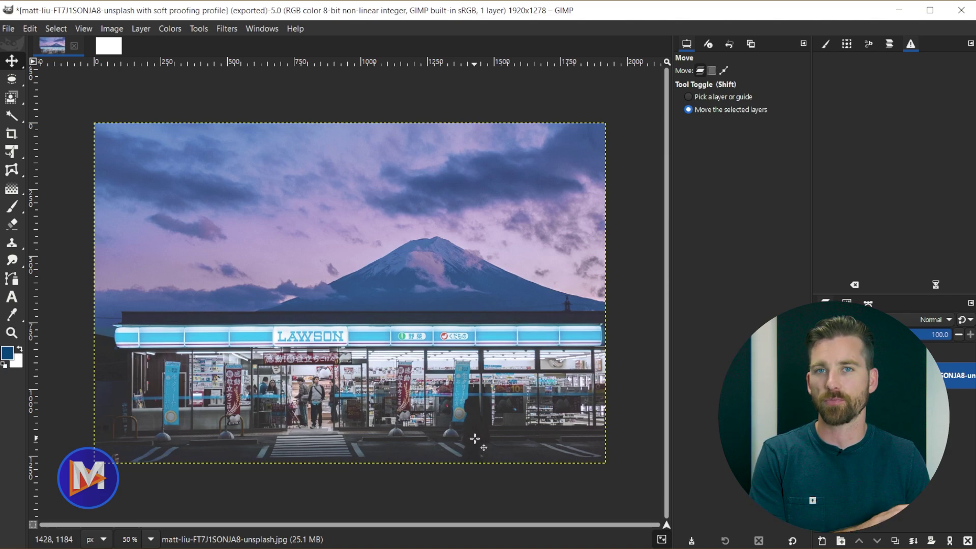
# Reopen the exported CMYK JPEG from the recent files list.
pyautogui.click(10, 30)
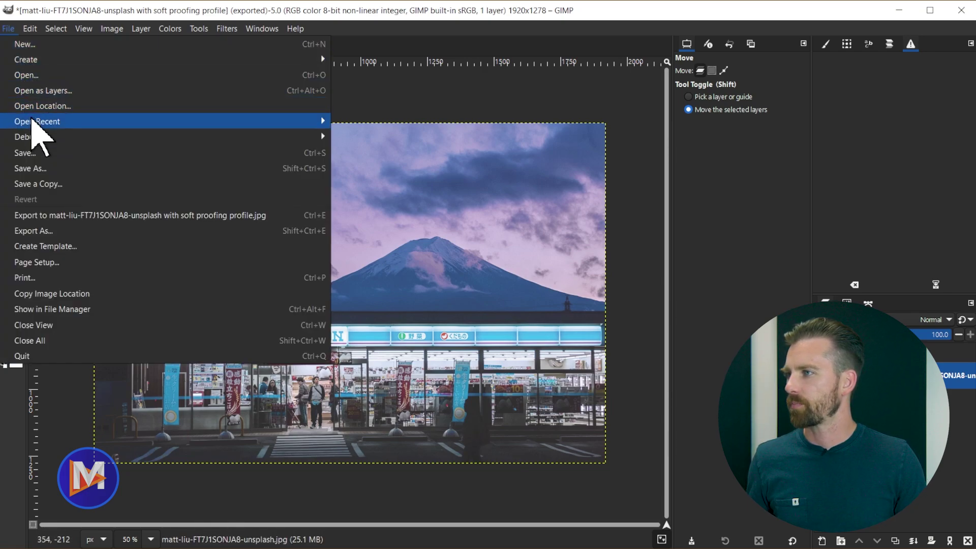
pyautogui.moveTo(32, 120)
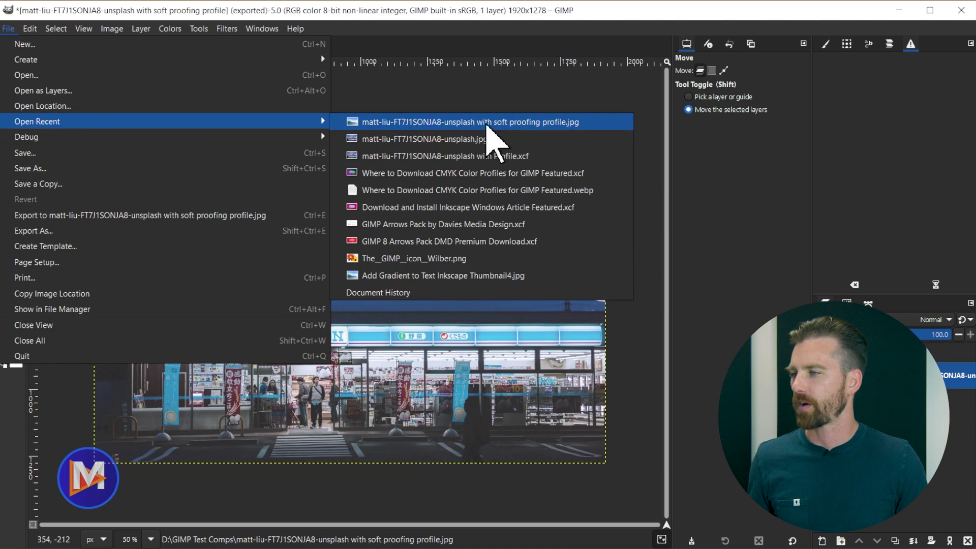
pyautogui.click(448, 125)
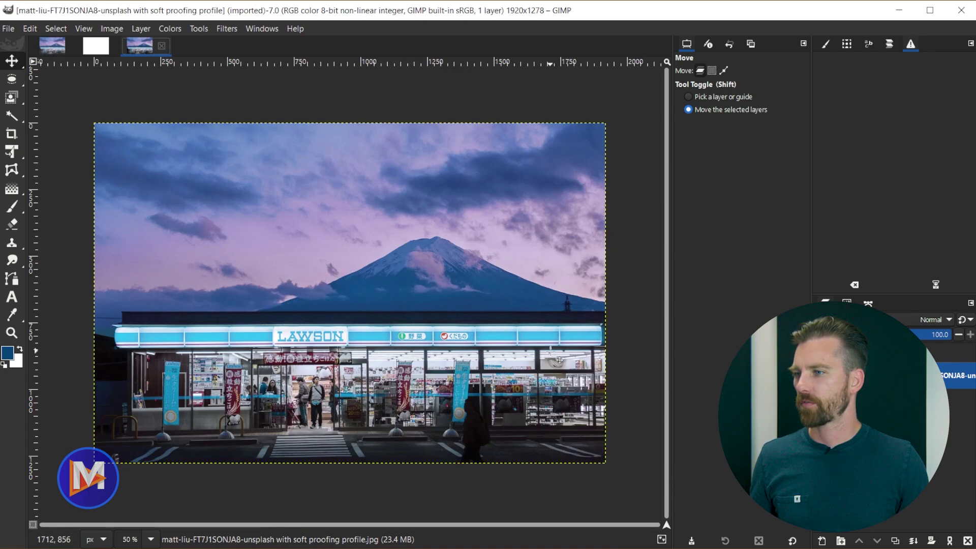
# Turn on soft-proofing and view its settings, showing U.S. Web Coated (SWOP) v2.
pyautogui.click(662, 541)
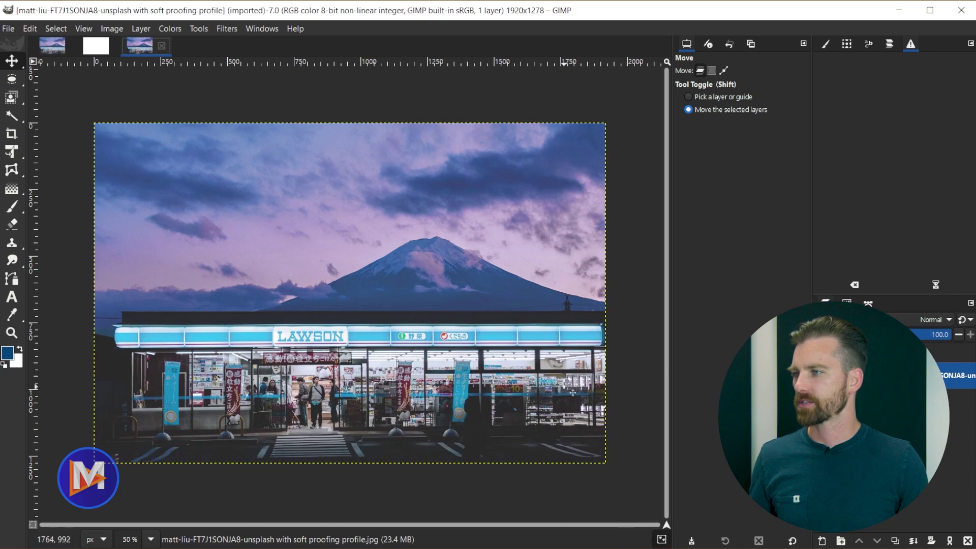
pyautogui.rightClick(662, 541)
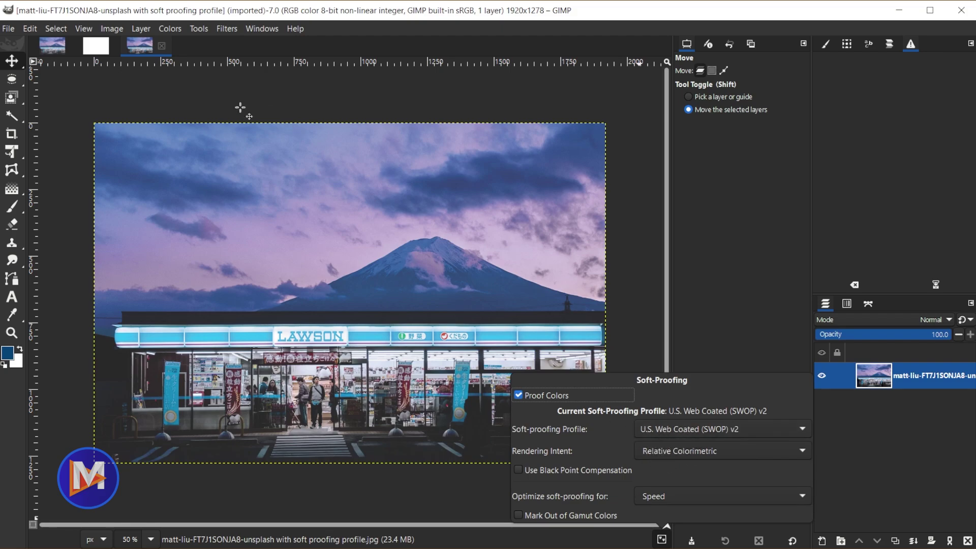
# Dismiss the Soft-Proofing settings popover, leaving the reopened Lawson JPEG on the canvas.
pyautogui.click(139, 50)
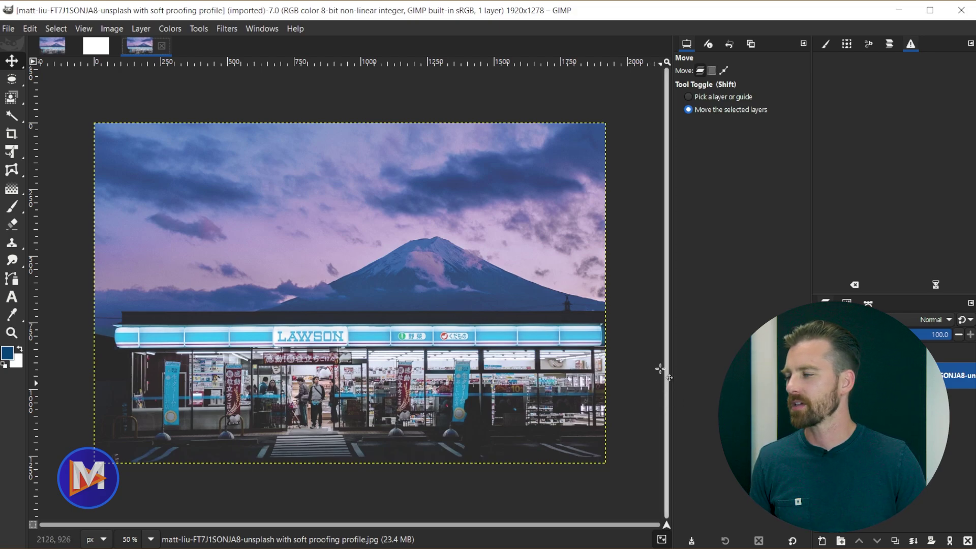
pyautogui.click(7, 356)
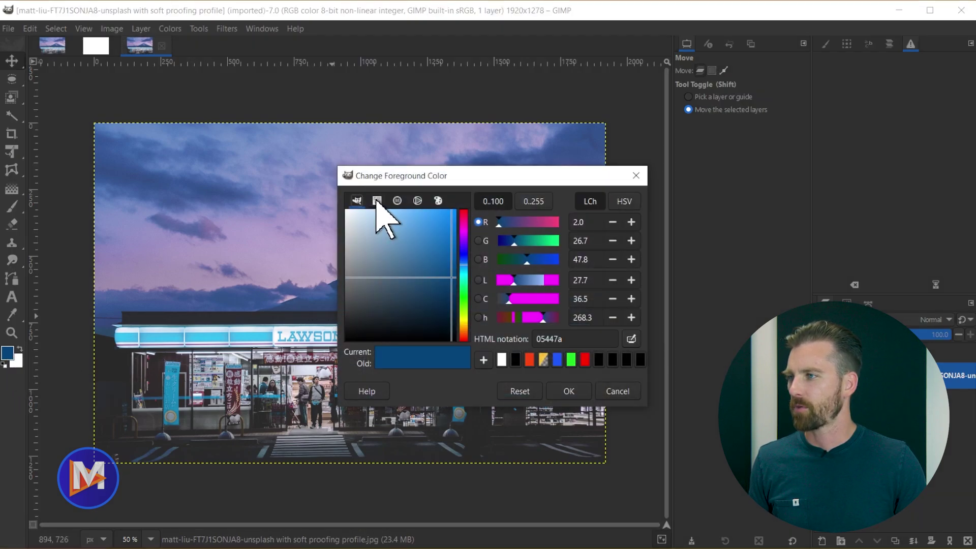
pyautogui.click(377, 201)
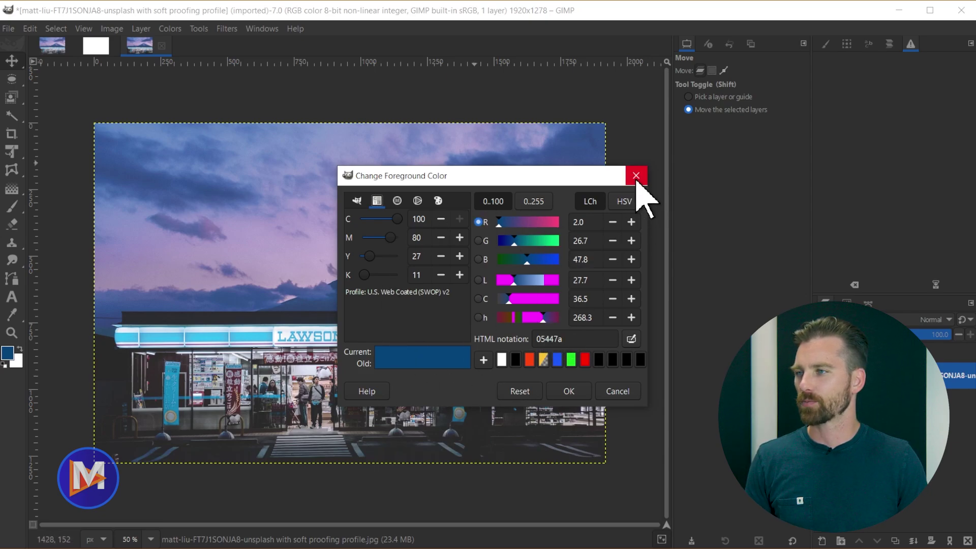
pyautogui.click(636, 176)
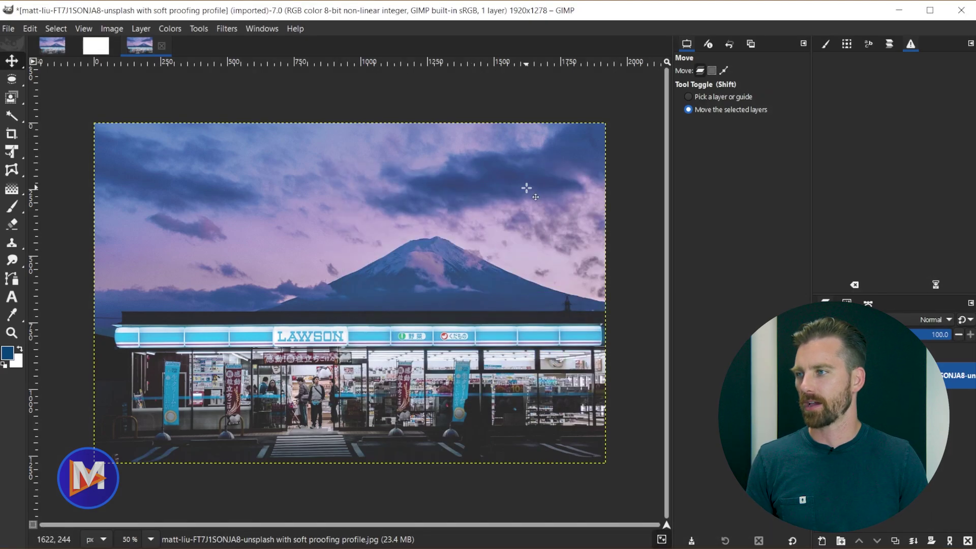